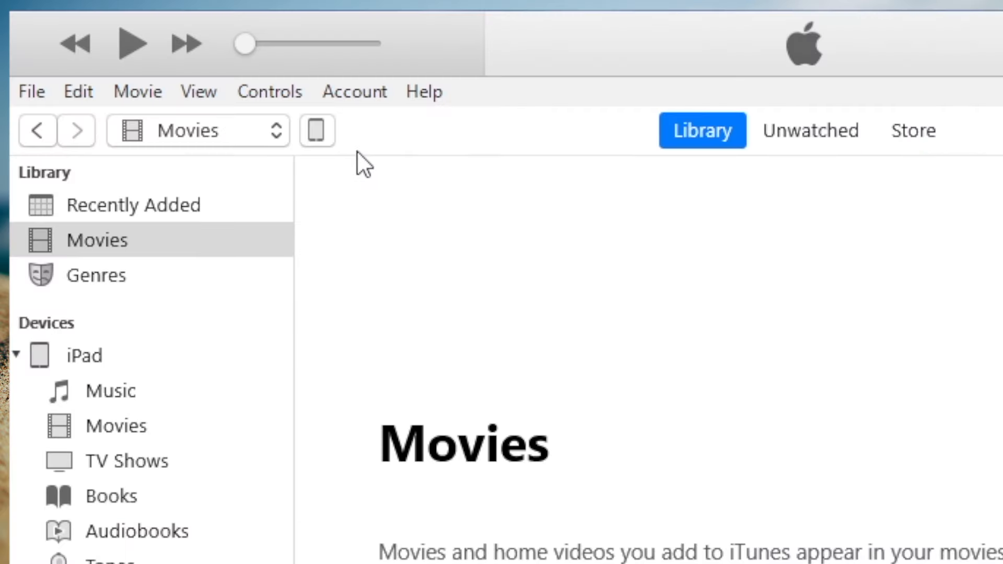
# Step: Check the connected iPad for updates in iTunes and start updating it to iPadOS 14.0
pyautogui.click(318, 130)
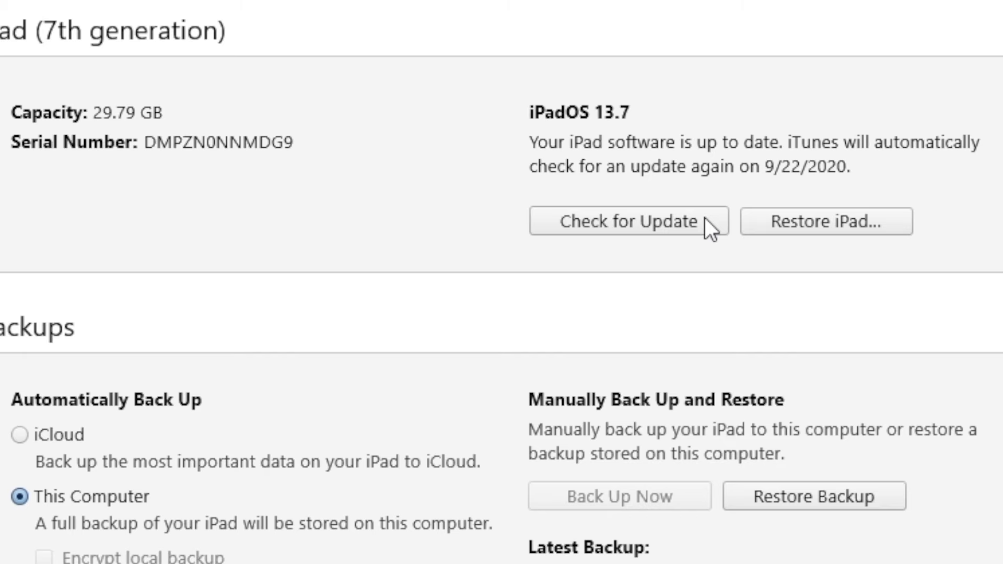
pyautogui.click(704, 217)
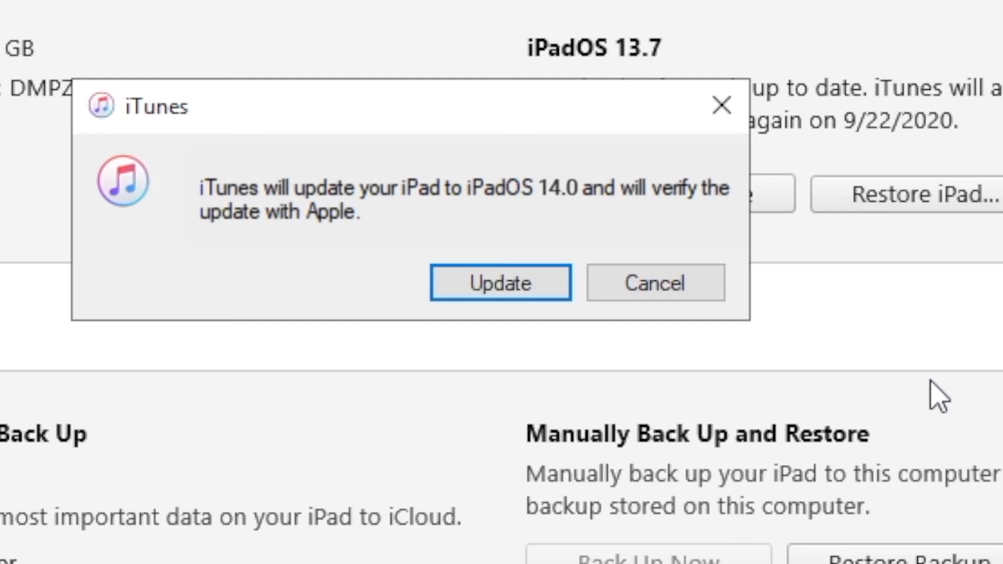
pyautogui.click(564, 296)
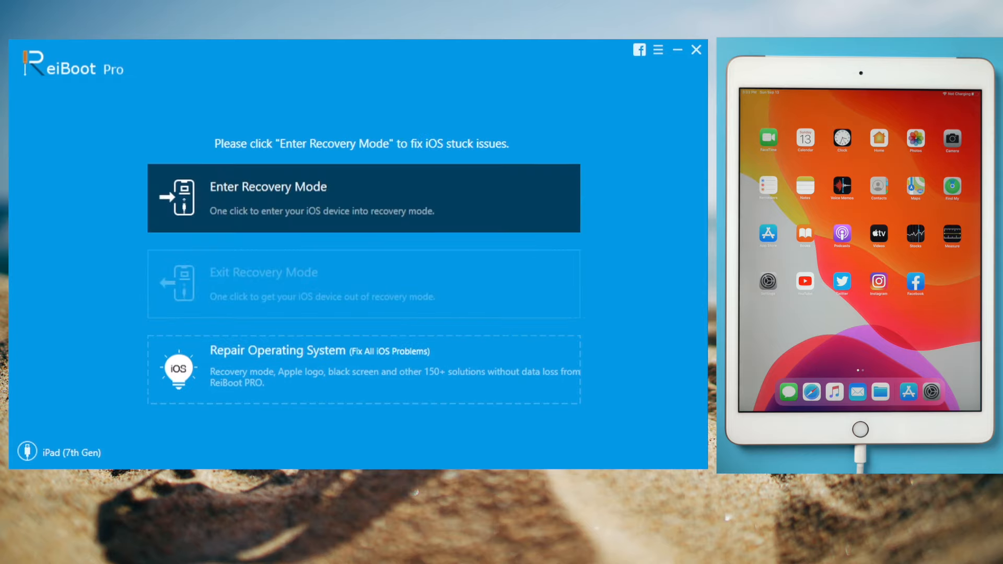
# Step: Start Repair Operating System with Fix Now and download the iPad (7th Gen) iPadOS 14.0 firmware
pyautogui.click(535, 389)
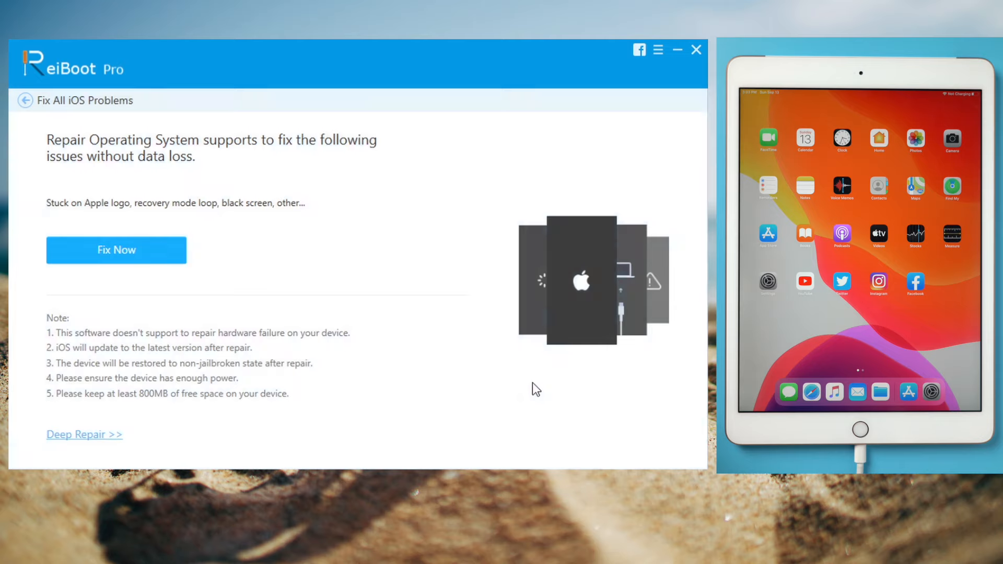
pyautogui.click(166, 249)
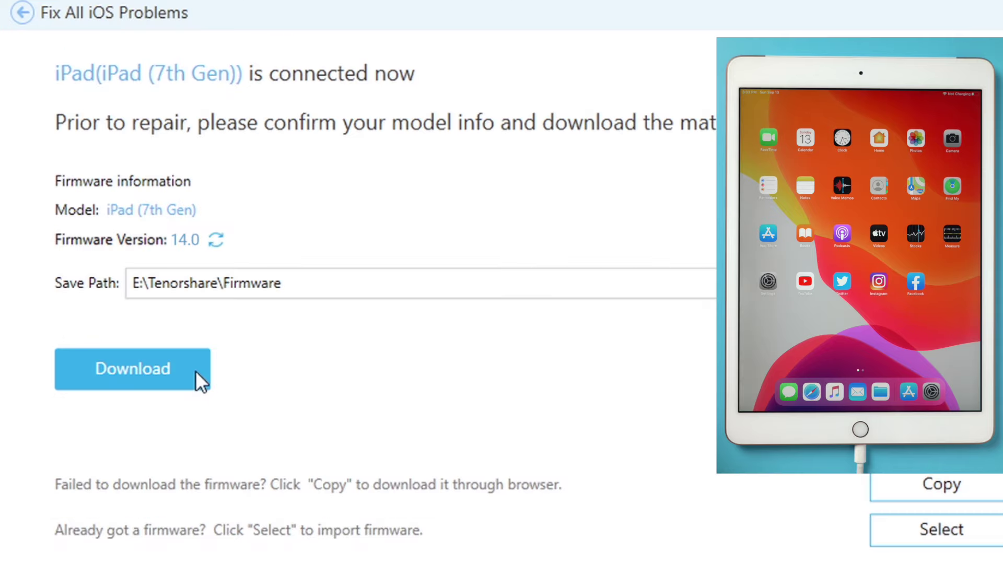
pyautogui.click(195, 371)
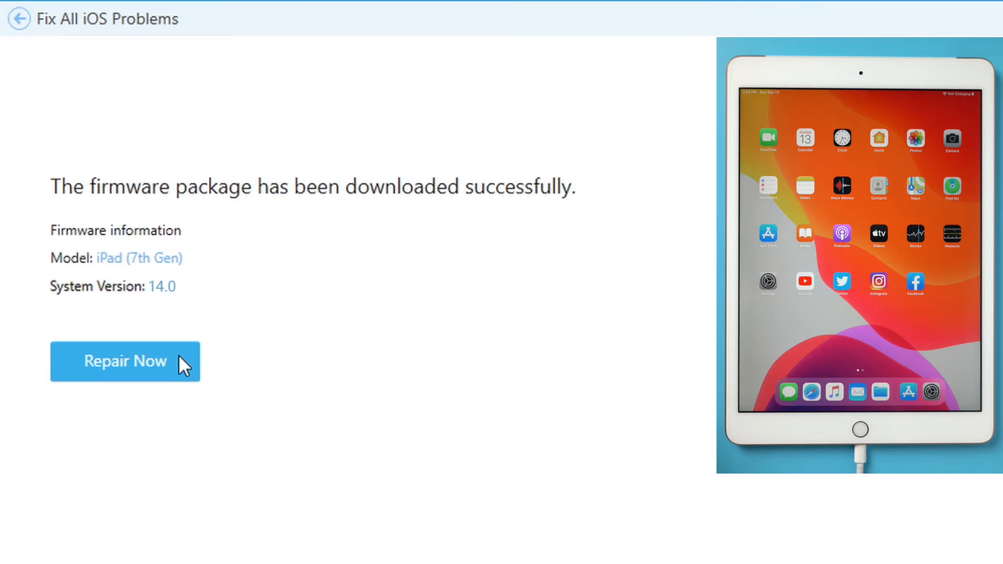
# Step: Launch Repair Now to repair the iPad using the downloaded iPadOS 14.0 firmware
pyautogui.click(178, 354)
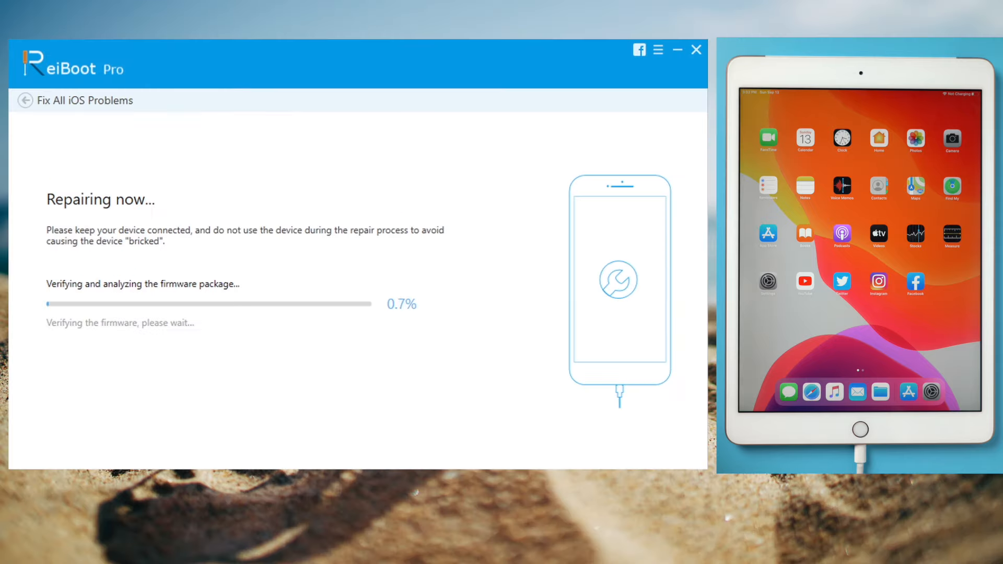